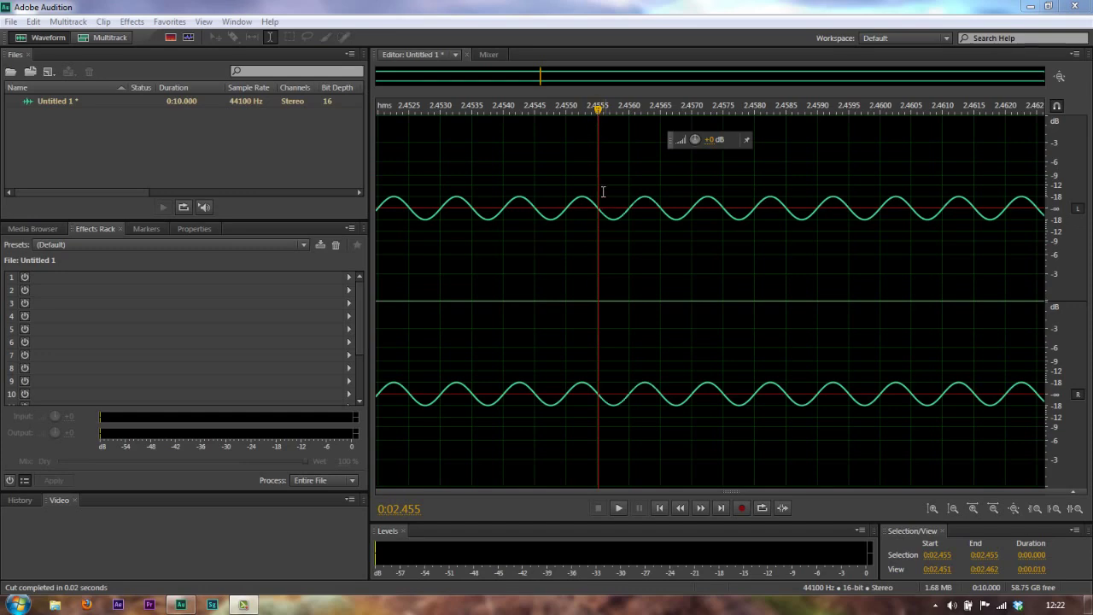
Drag-select about one cycle of the sine tone, starting near 2.4555 s.
drag(598, 215, 662, 217)
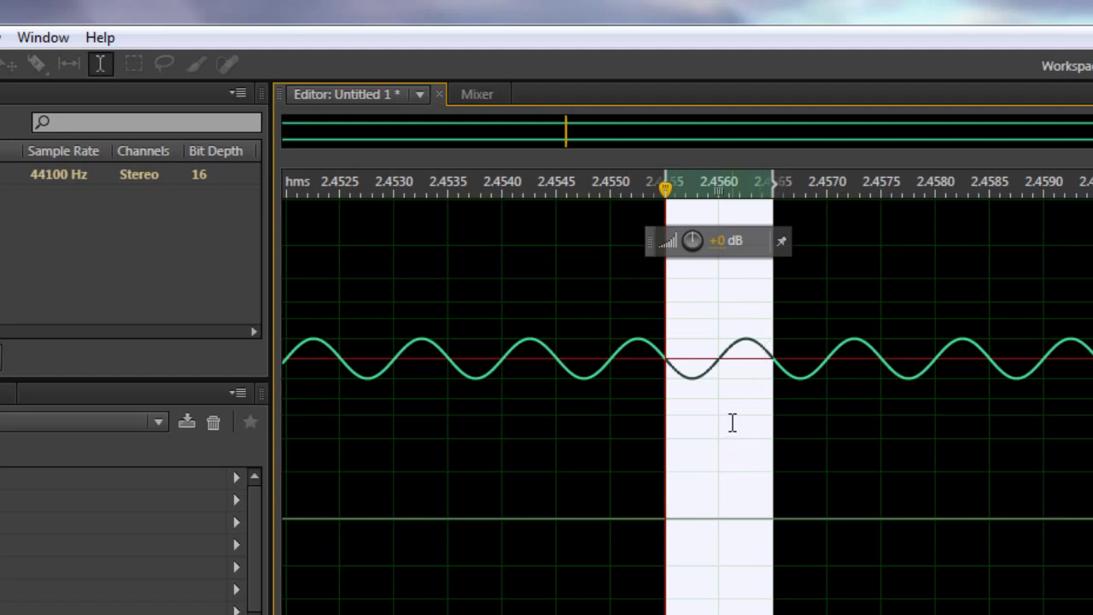
Zoom in on the selected cycle to see its 44100 Hz sample points, then zoom back out slightly.
scroll(732, 422, up, 8)
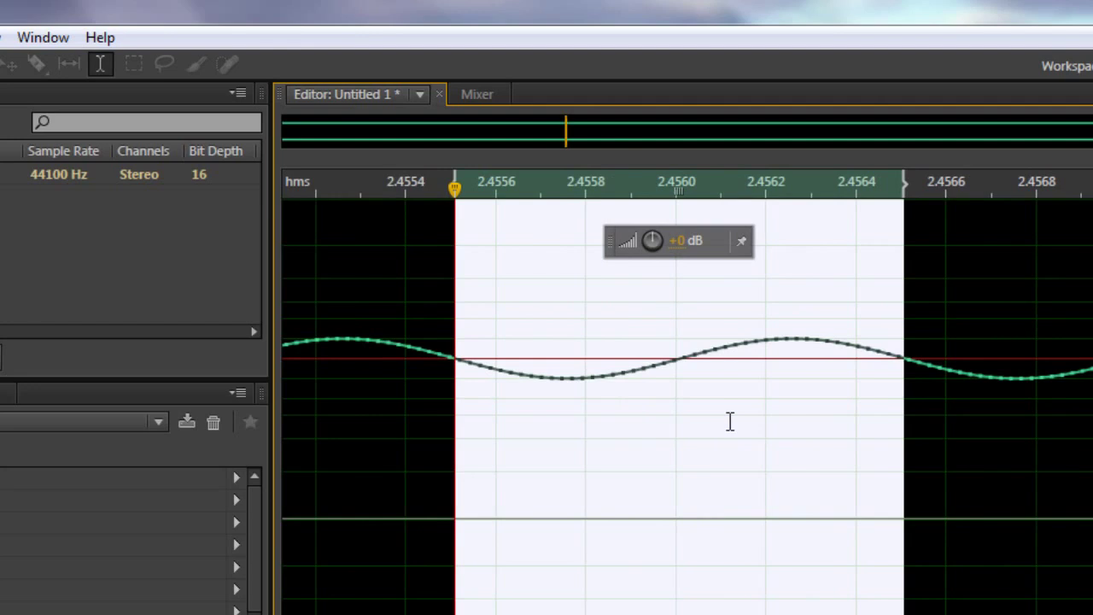
scroll(730, 421, up, 2)
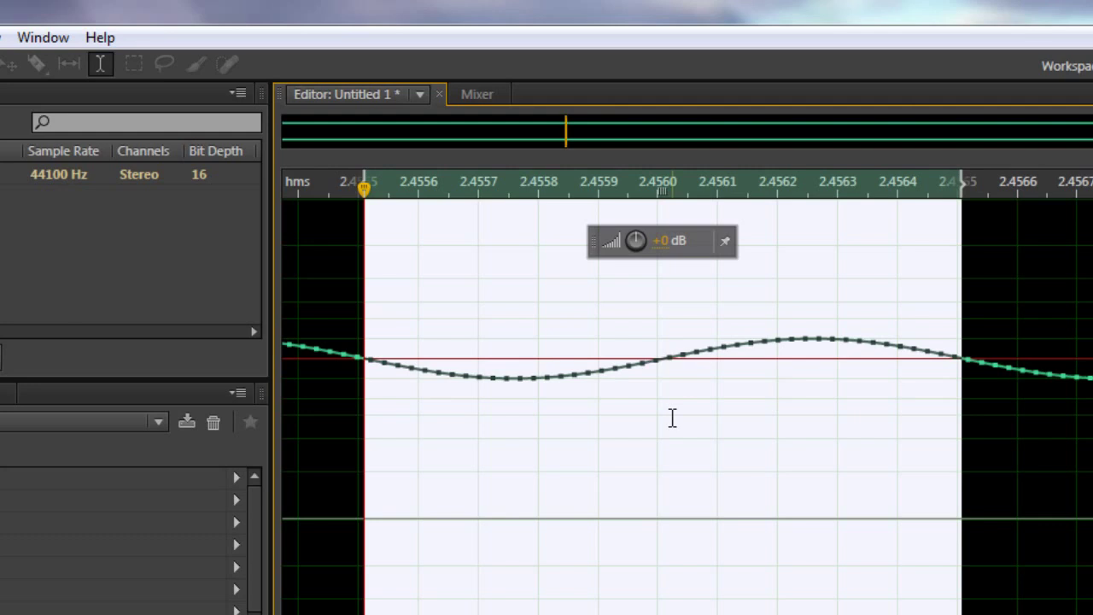
scroll(672, 418, down, 3)
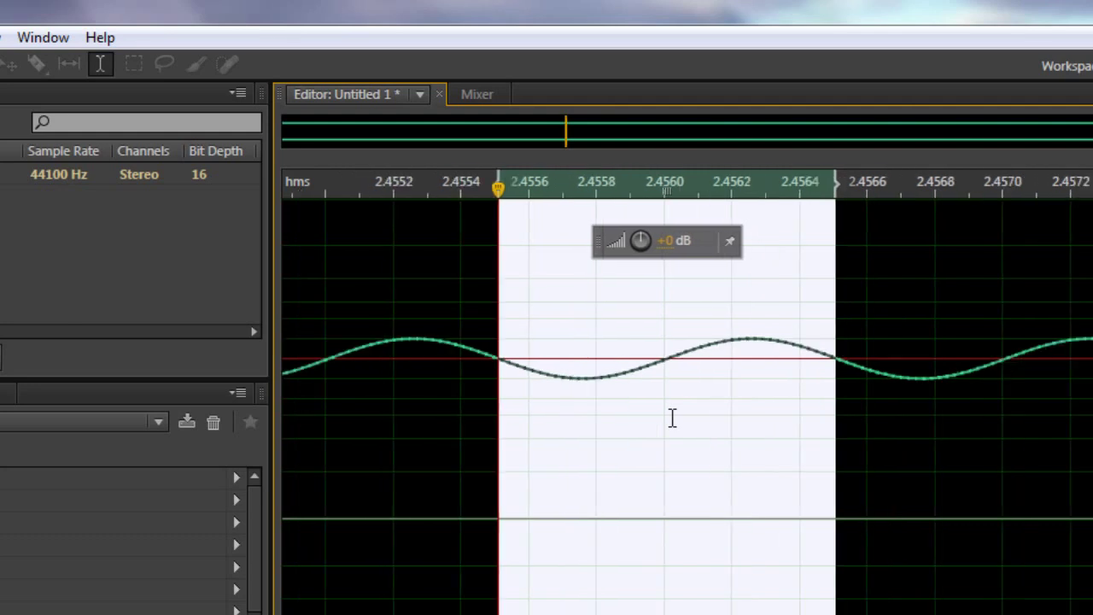
scroll(539, 373, down, 1)
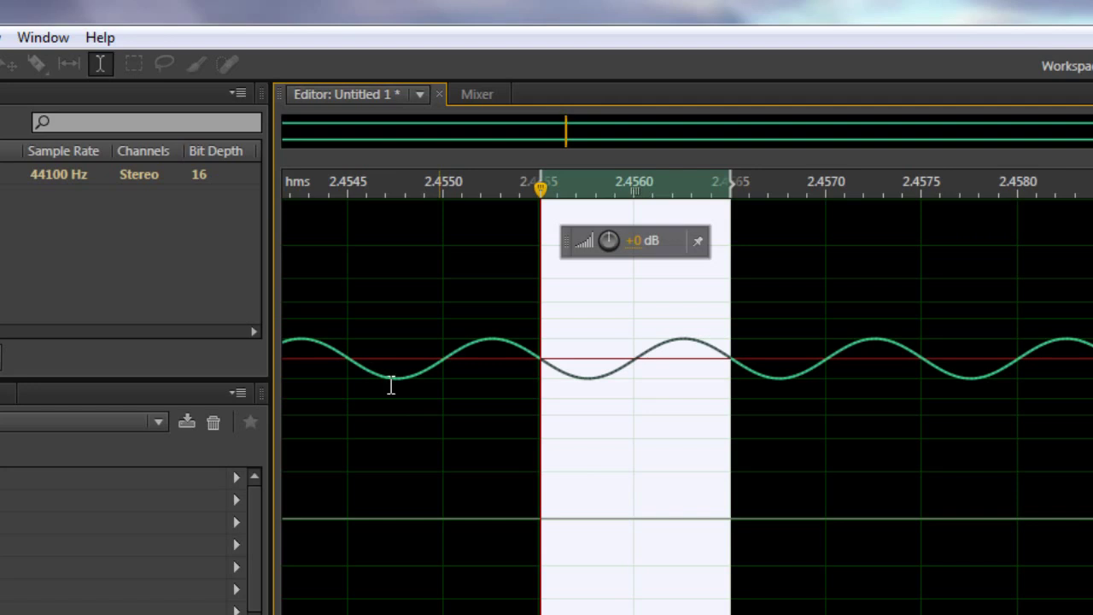
scroll(581, 459, up, 2)
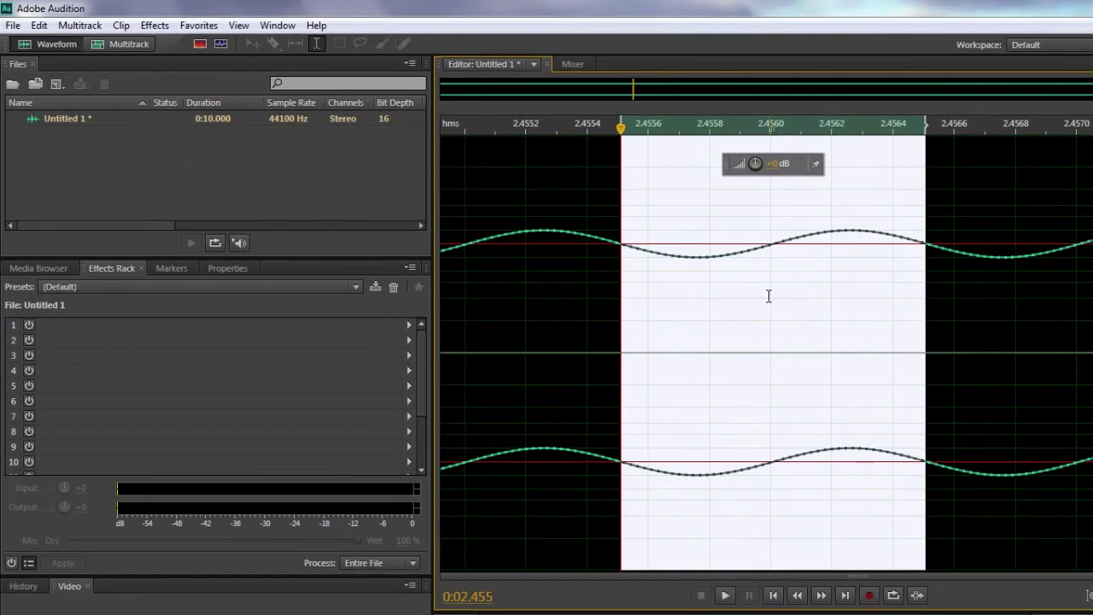
scroll(760, 432, down, 3)
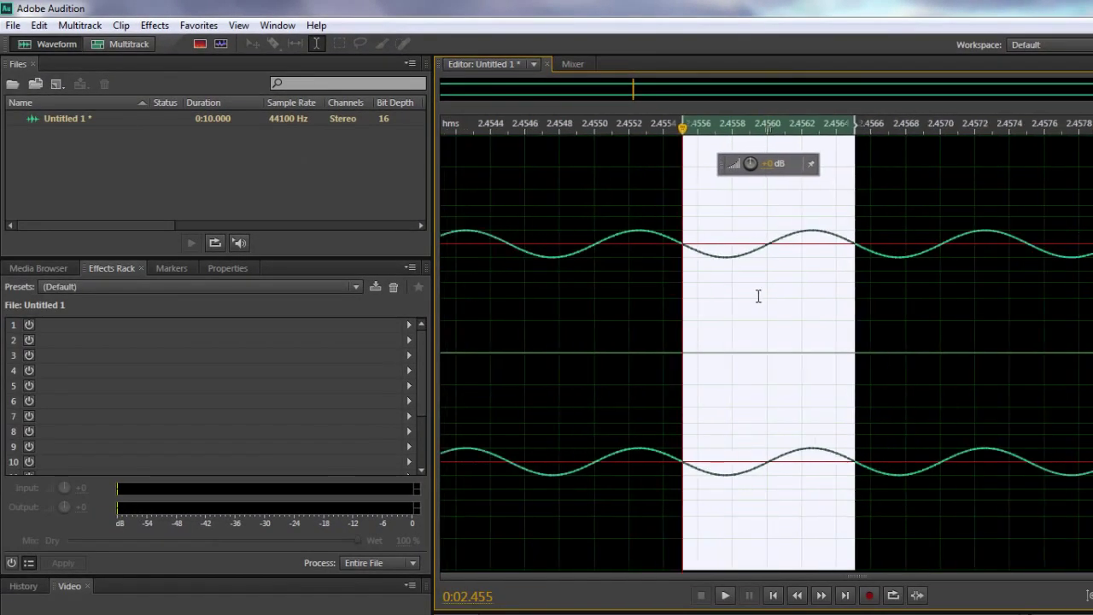
At 2.4565 s, generate a tone using only the fifth component at -21.2 dB and 20000 Hz.
click(811, 258)
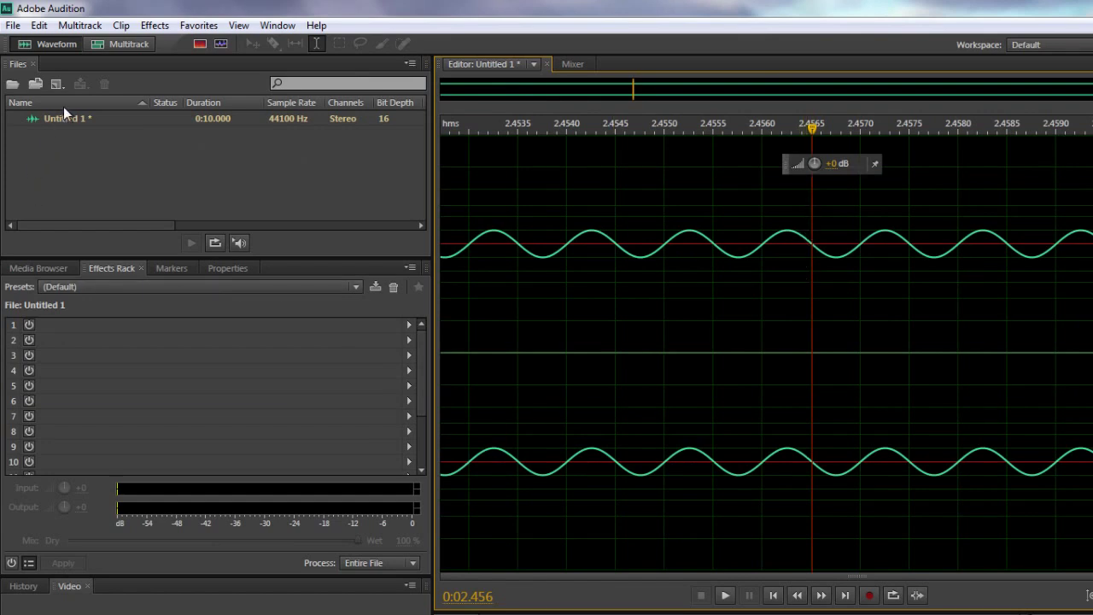
click(154, 26)
click(196, 158)
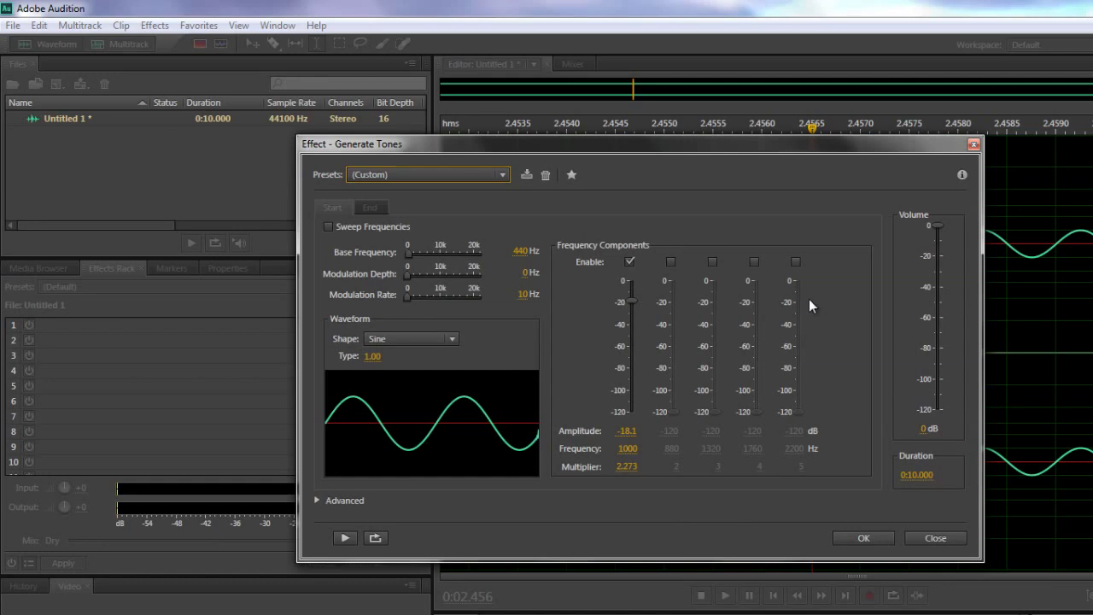
click(795, 262)
click(628, 262)
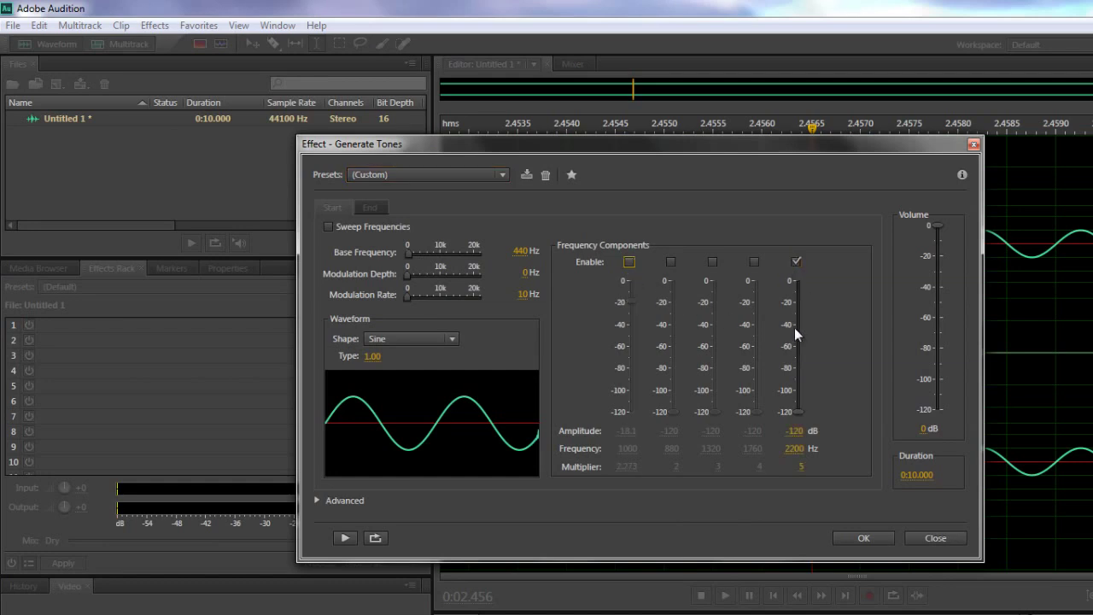
drag(796, 412, 797, 302)
click(795, 447)
text(20000)
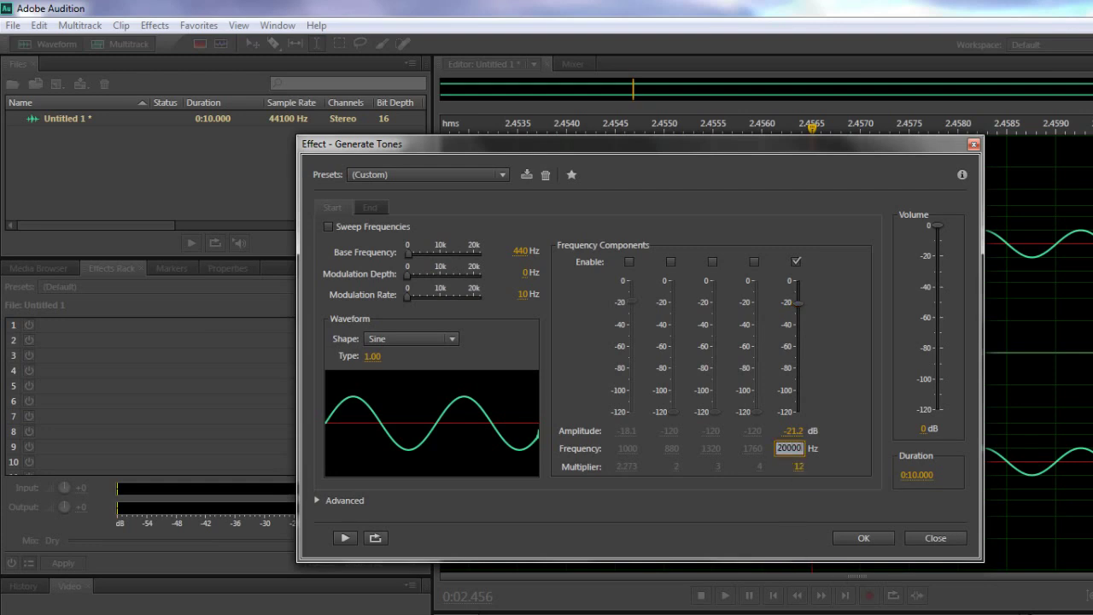
click(865, 533)
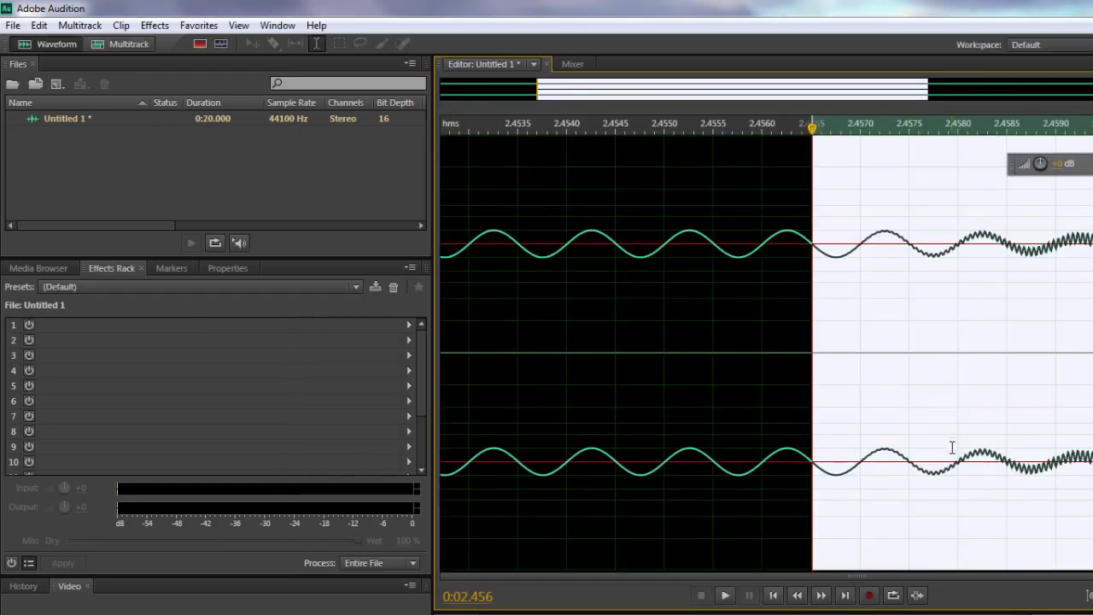
Zoom out, move to about 3.24 s, and zoom in until the 20 kHz tone's samples show.
scroll(832, 513, down, 3)
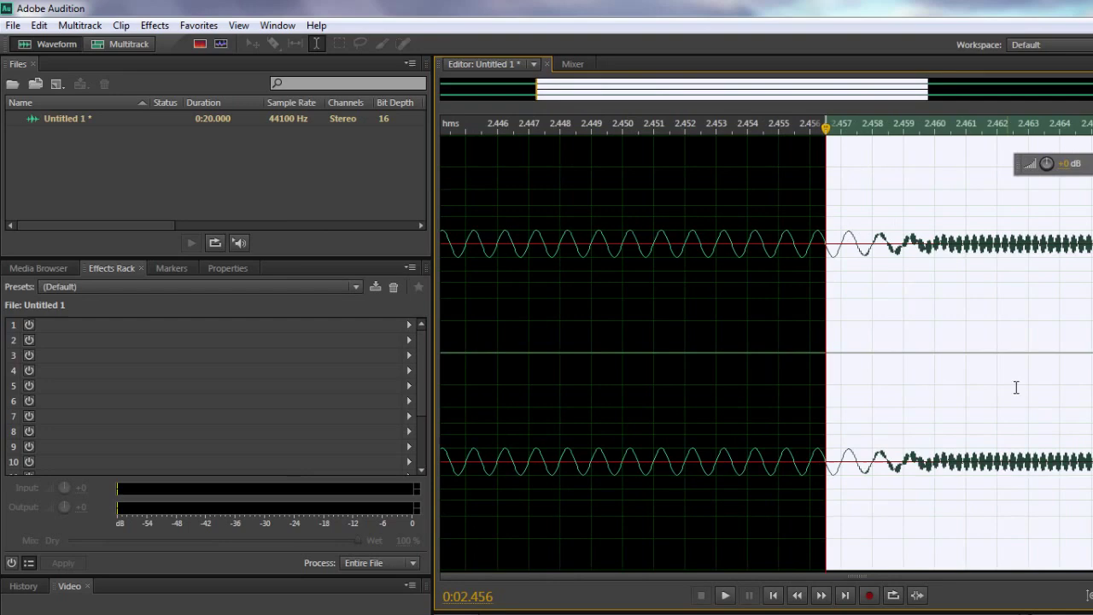
scroll(1016, 388, down, 2)
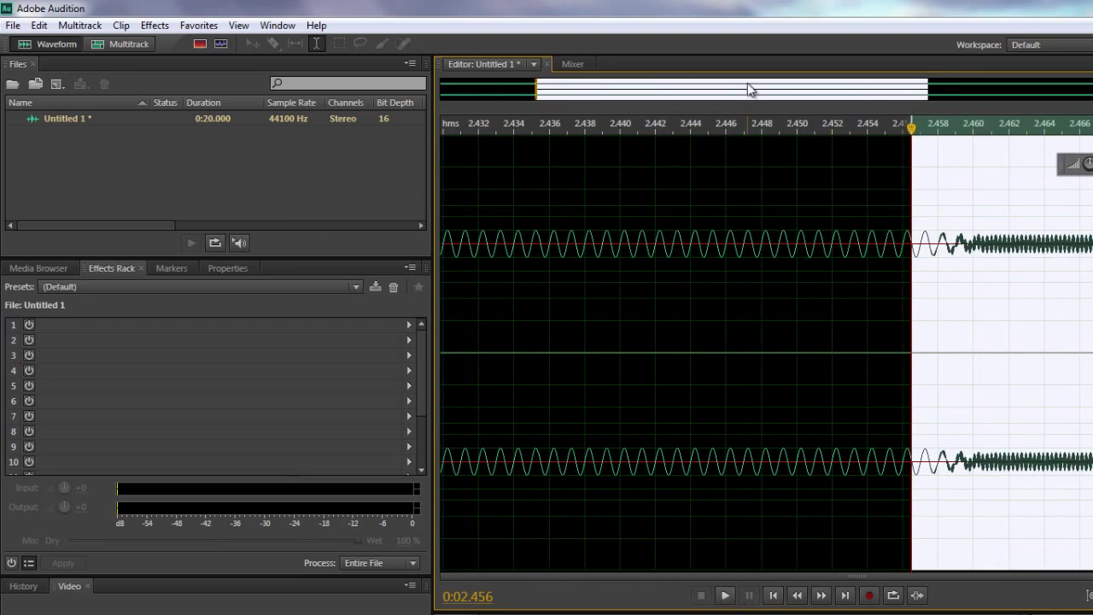
scroll(749, 91, down, 5)
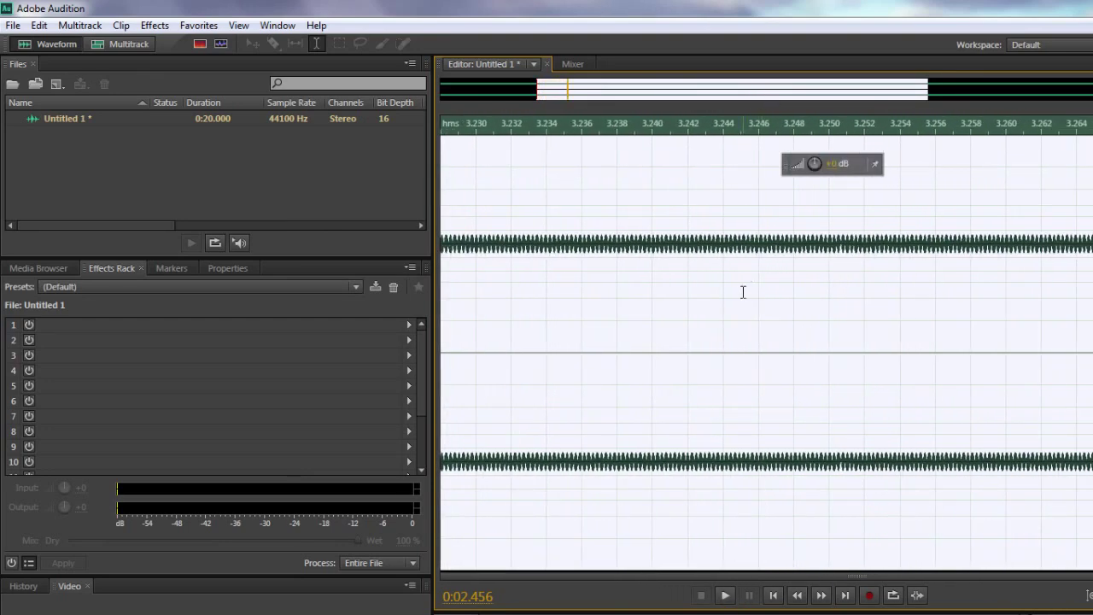
scroll(746, 303, up, 6)
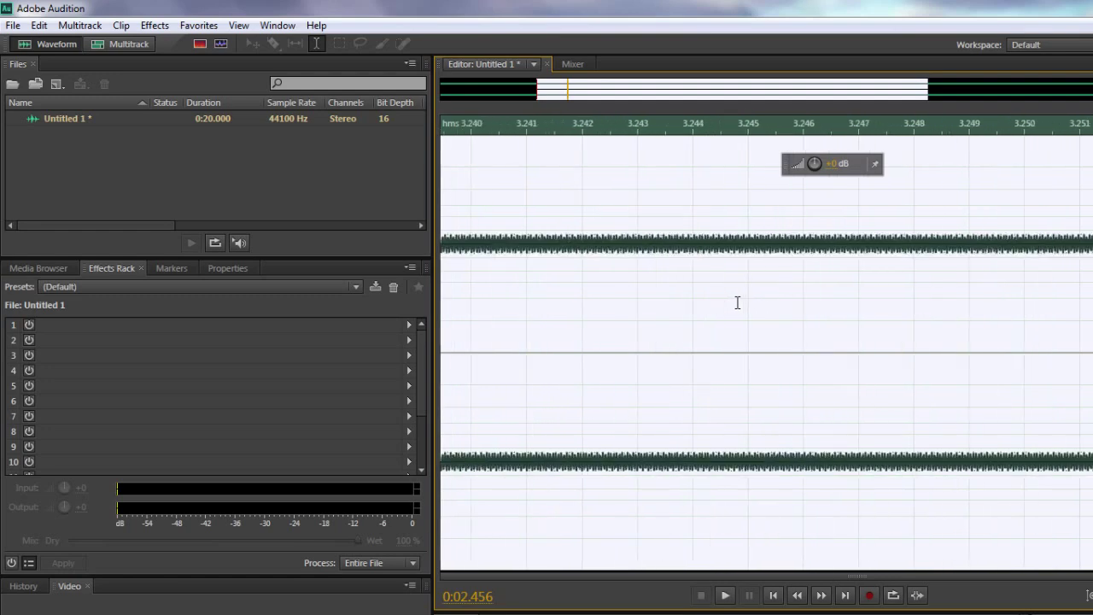
scroll(737, 304, up, 3)
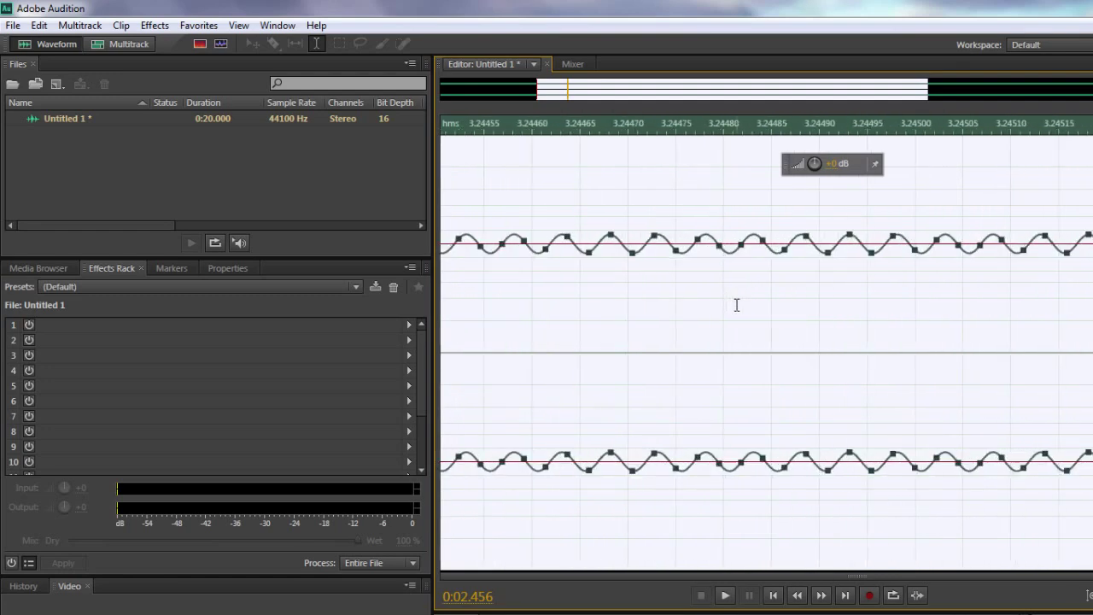
Select one cycle of the 44100 Hz tone, fine-tuning the selection's end on the ruler.
click(681, 246)
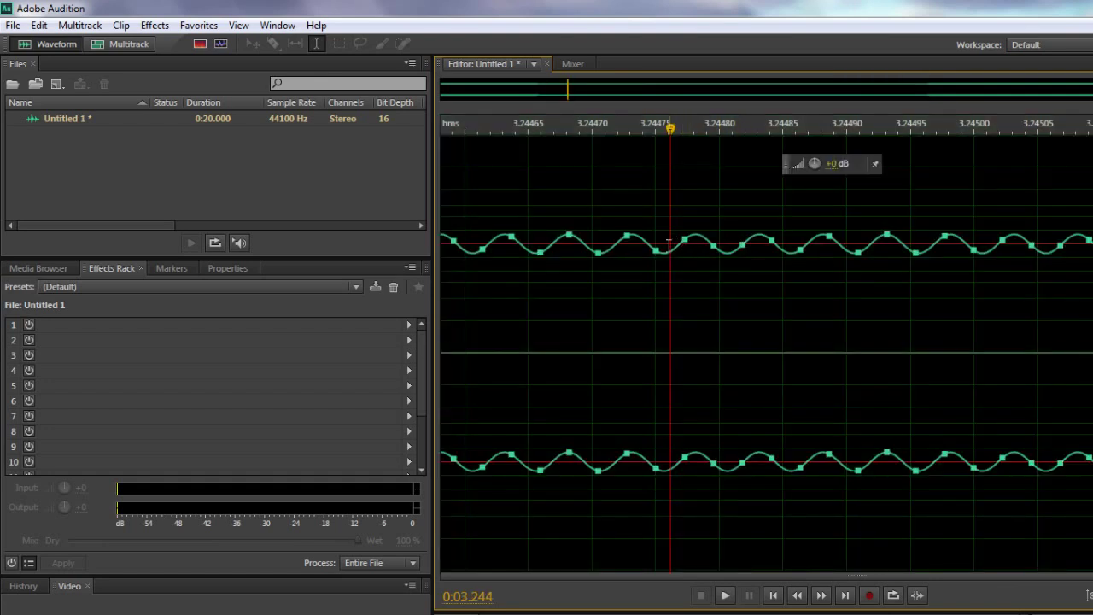
click(651, 245)
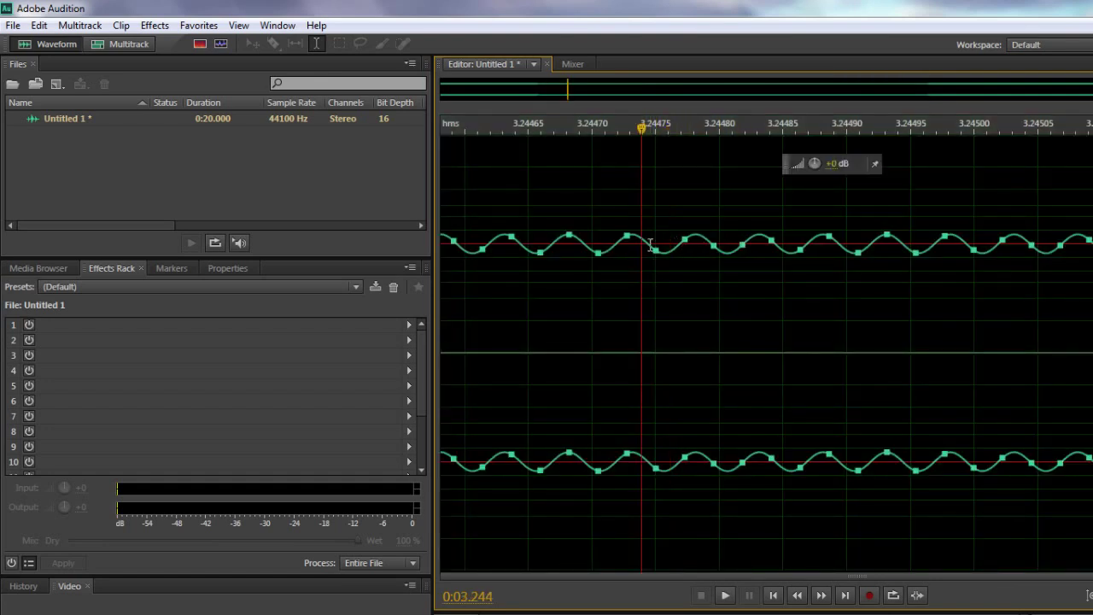
drag(651, 245, 709, 250)
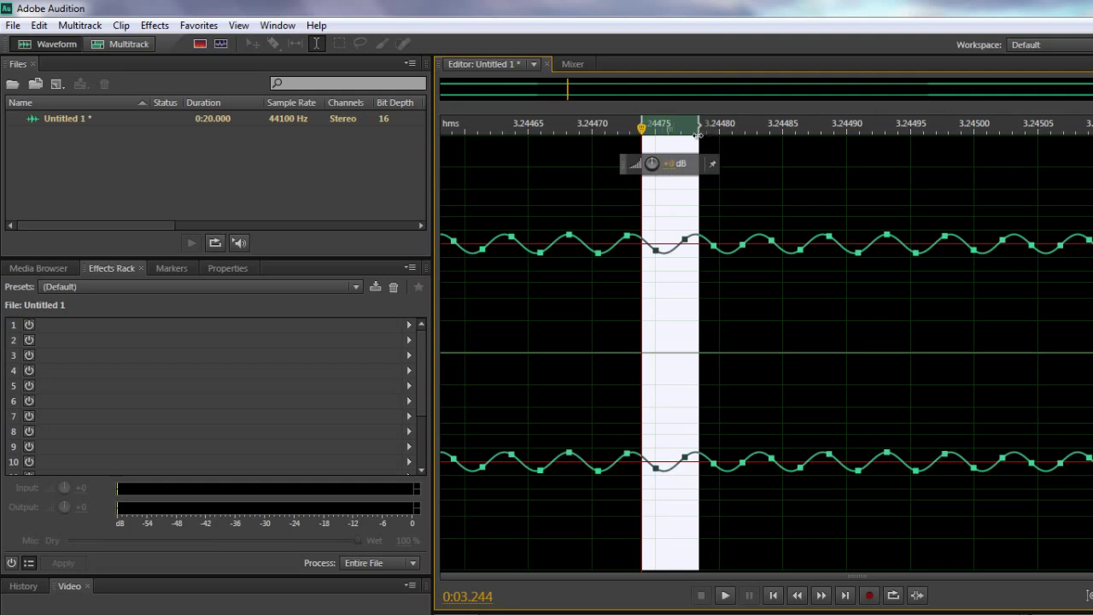
mouse_move(700, 135)
mouse_down()
mouse_move(724, 138)
mouse_move(703, 138)
mouse_up()
Create Untitled 2 as a new stereo 16-bit audio file at 192000 Hz.
click(13, 25)
mouse_move(36, 46)
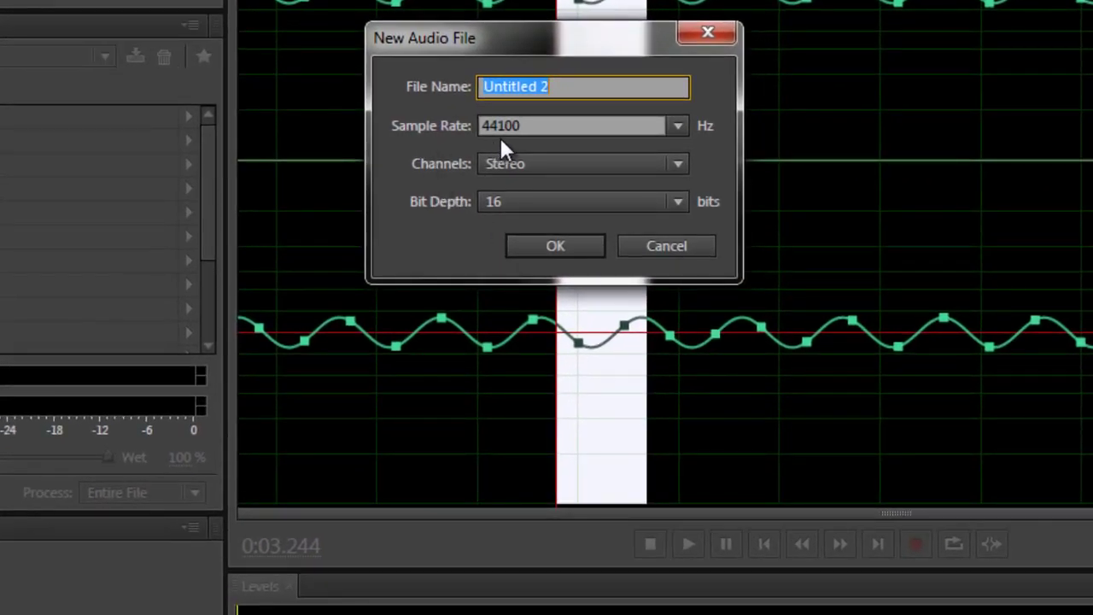
click(683, 126)
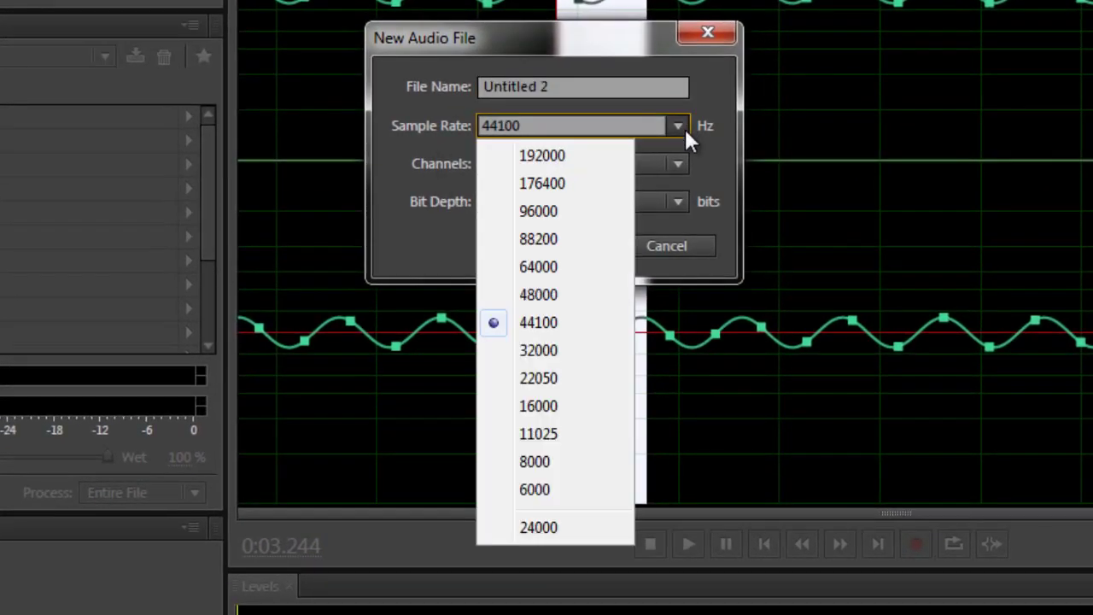
click(555, 158)
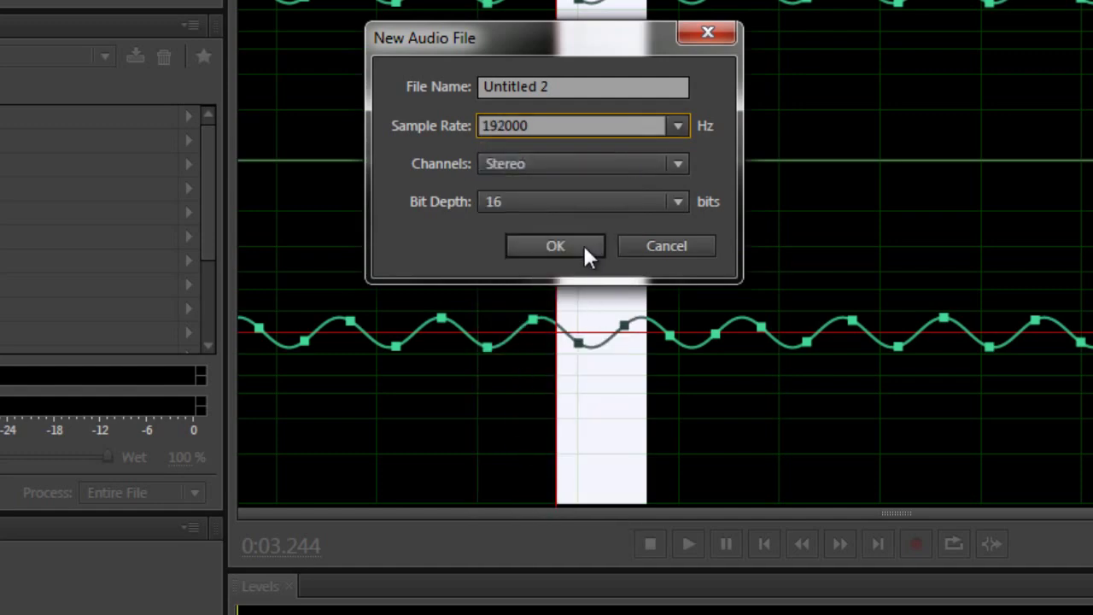
click(584, 244)
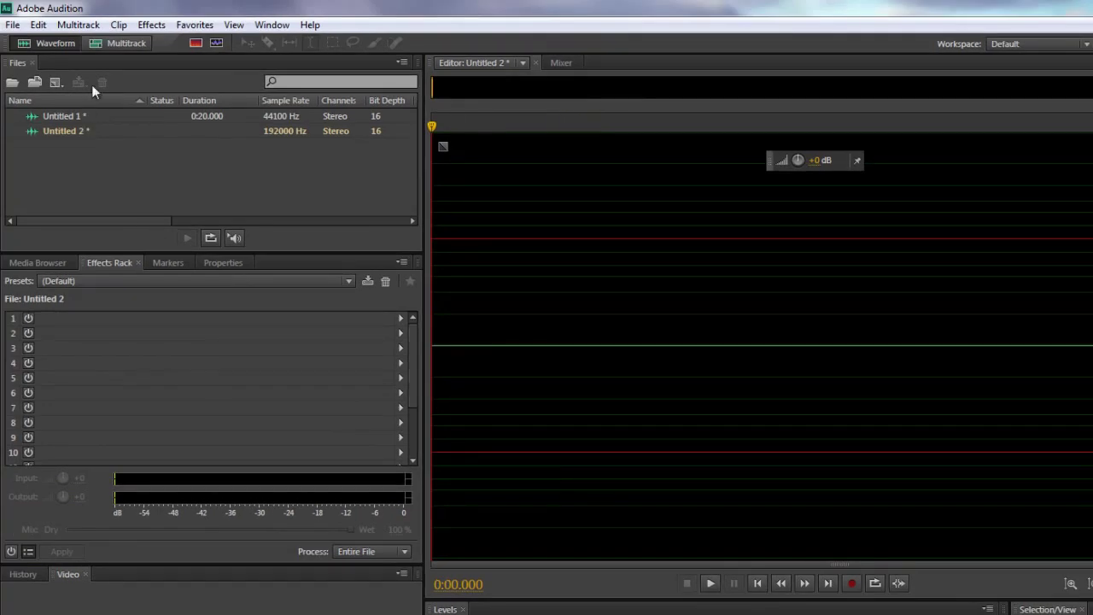
Fill Untitled 2 with a sine tone using the Generate Tones defaults.
click(151, 25)
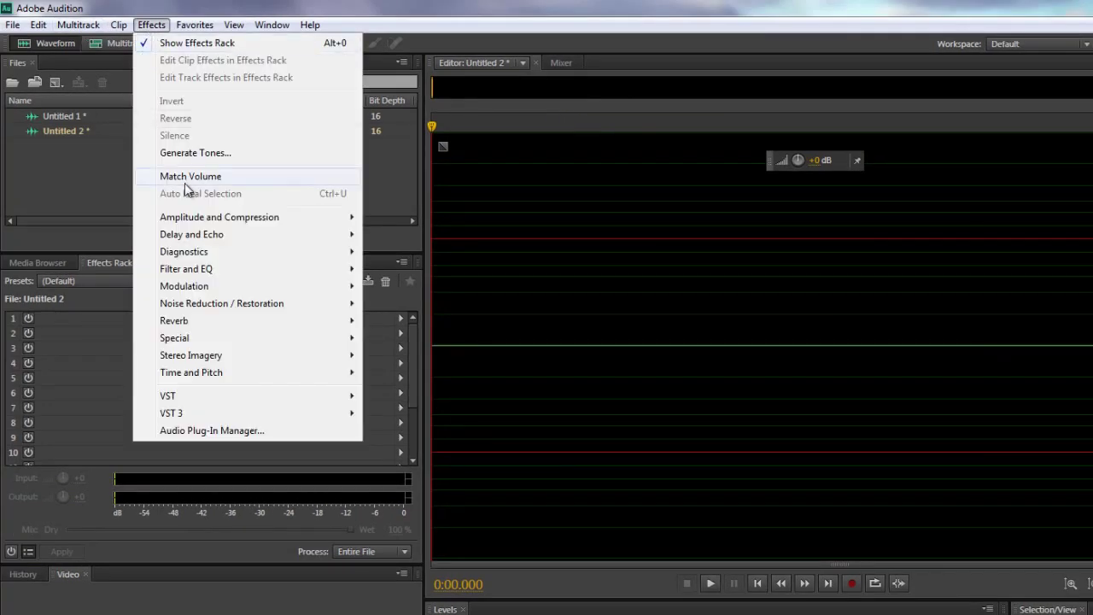
click(189, 153)
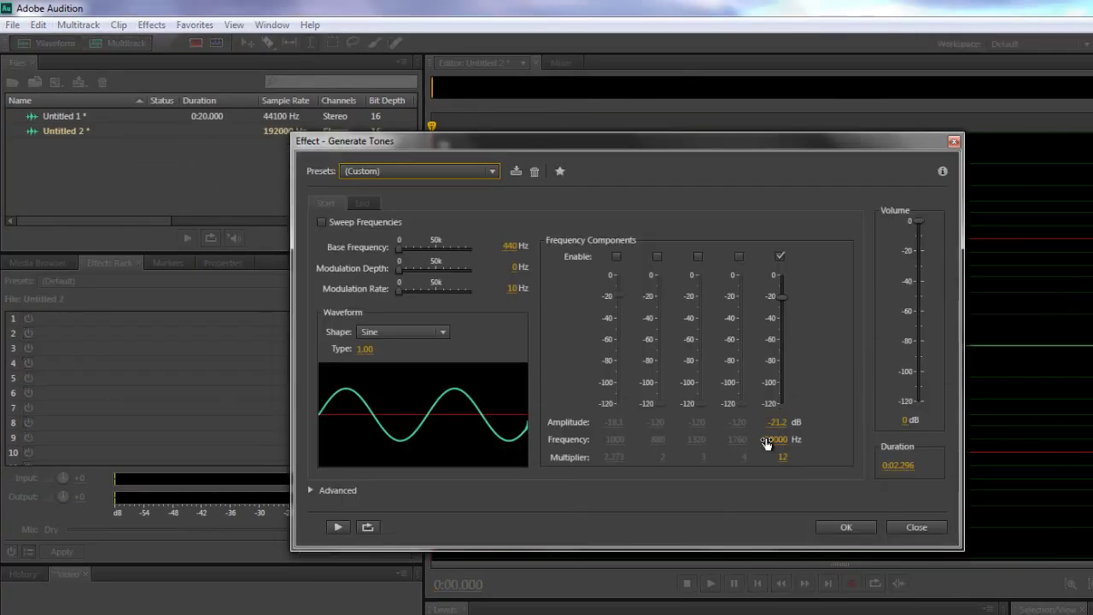
click(846, 527)
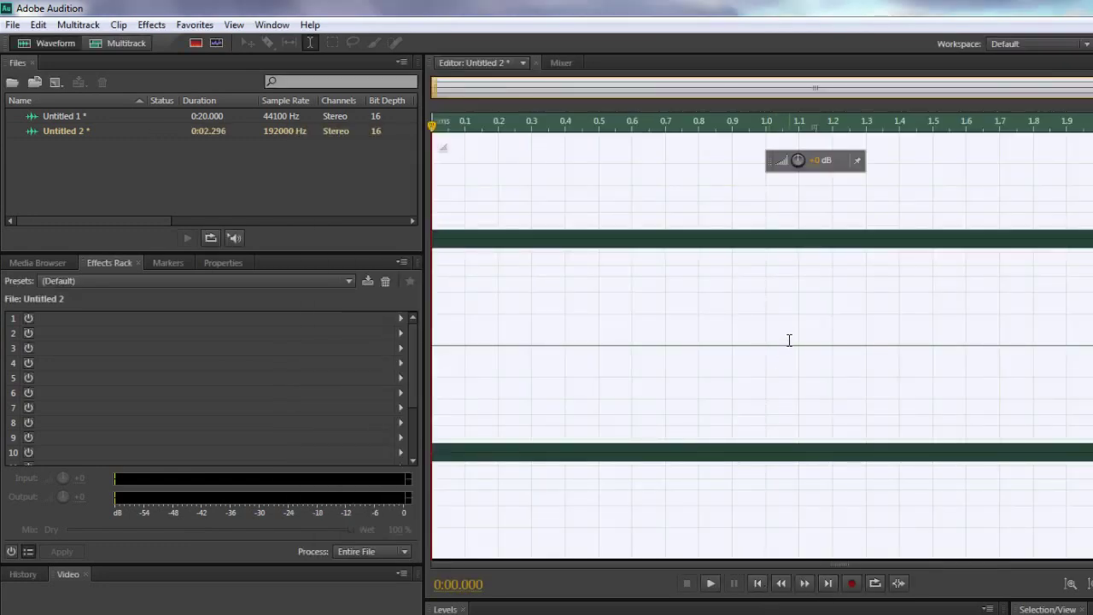
Zoom in on the 192000 Hz tone and select one full cycle of roughly ten samples.
scroll(768, 344, up, 10)
scroll(764, 344, up, 8)
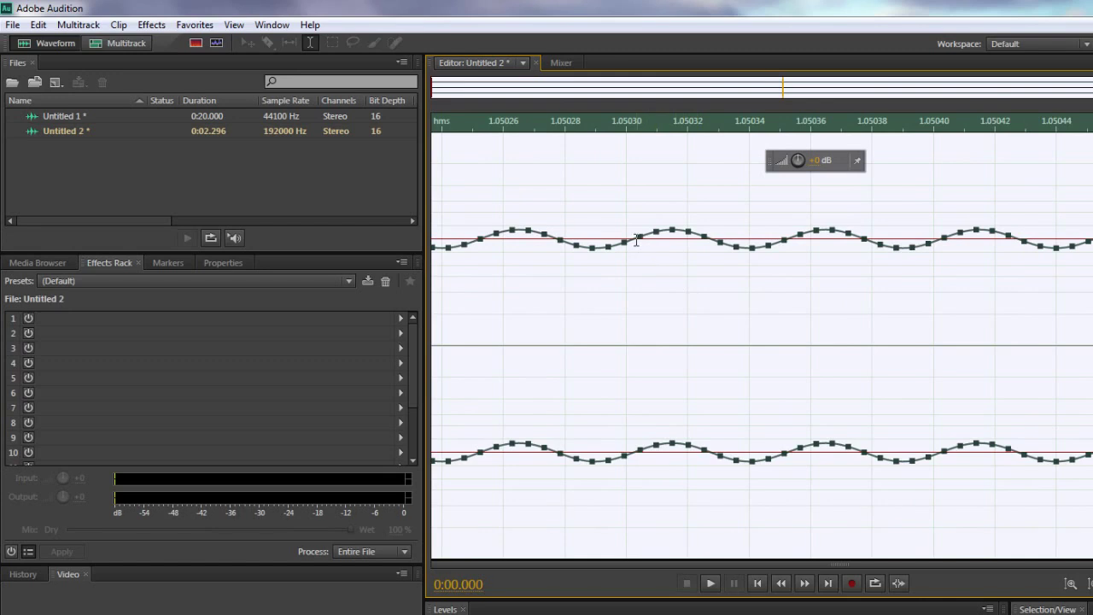
drag(633, 239, 798, 255)
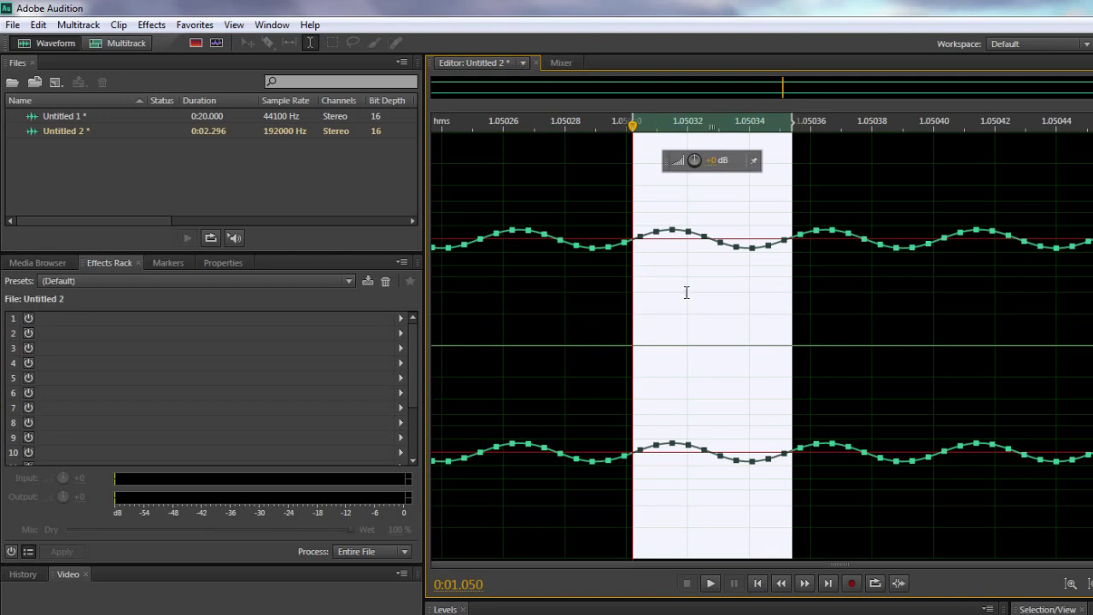
double_click(210, 115)
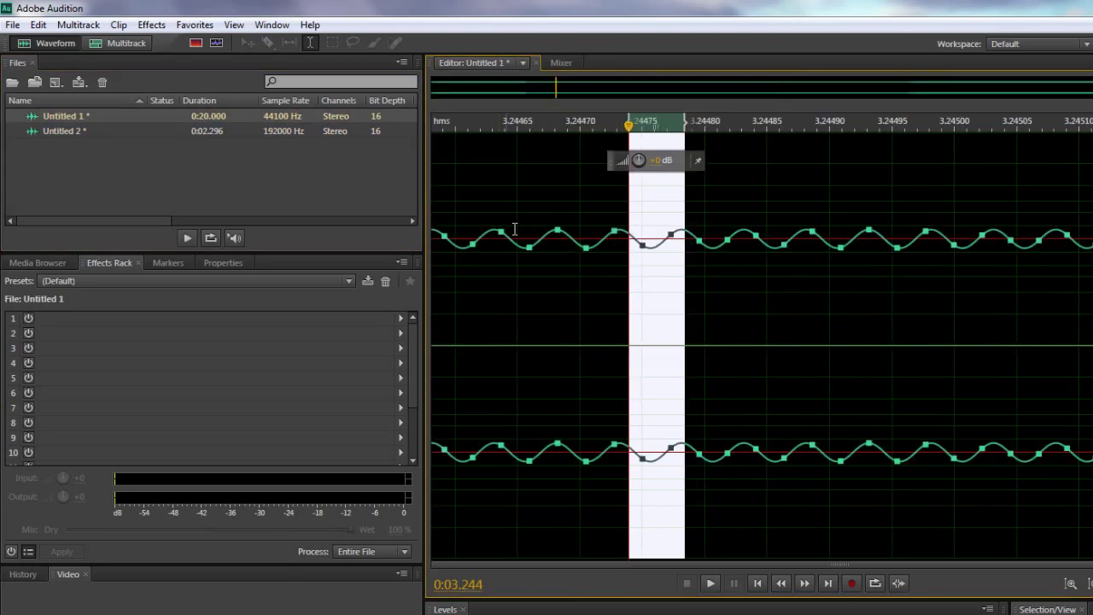
double_click(207, 132)
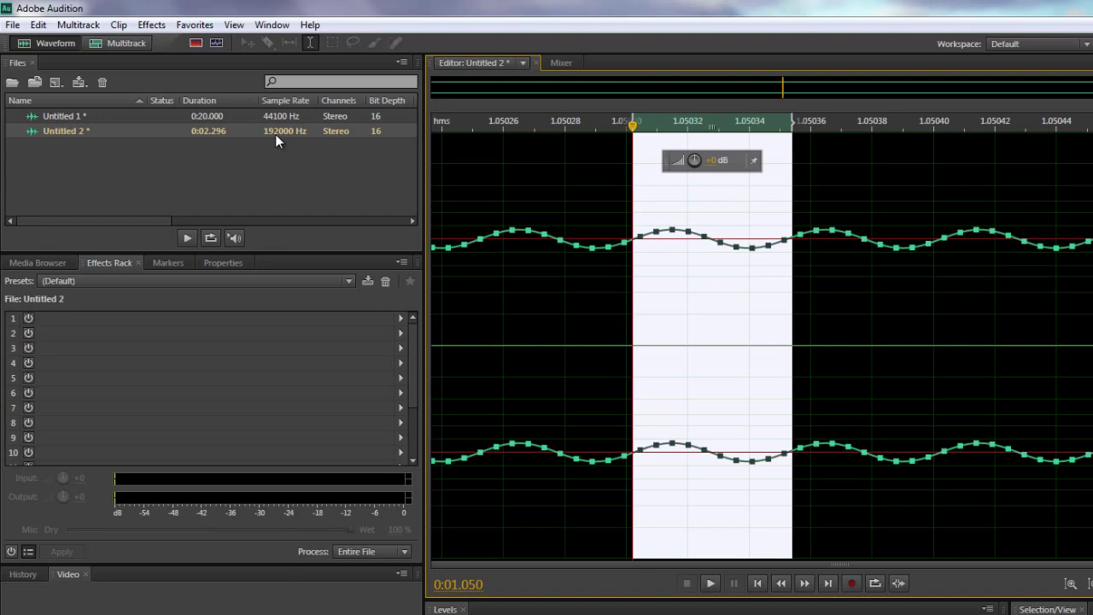
Set up a new audio file, Untitled 3, keeping 192000 Hz, stereo, 16-bit.
click(13, 25)
mouse_move(49, 43)
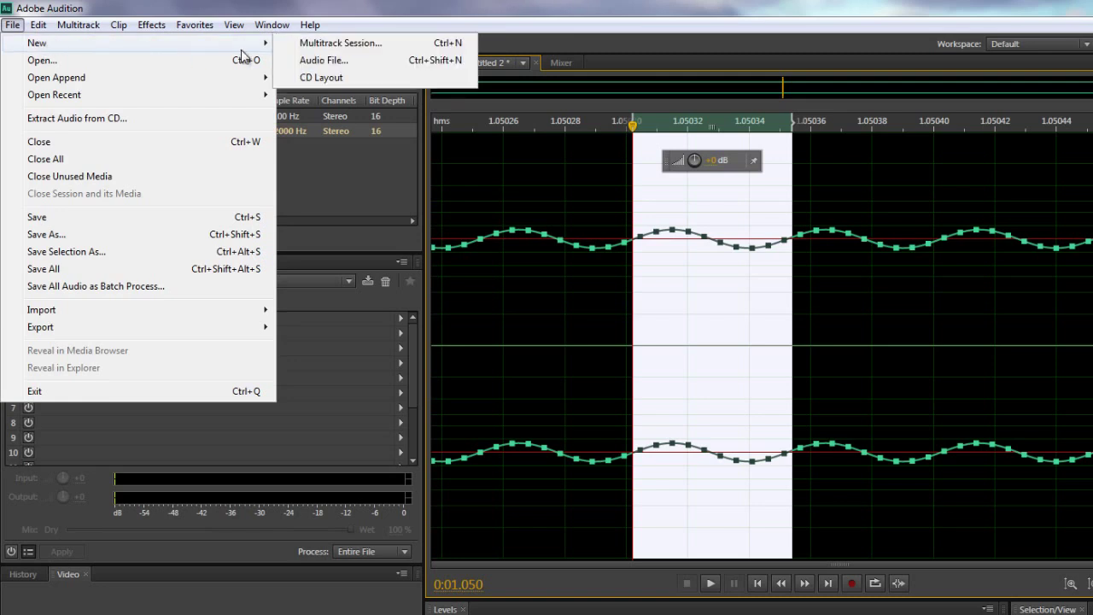
click(314, 59)
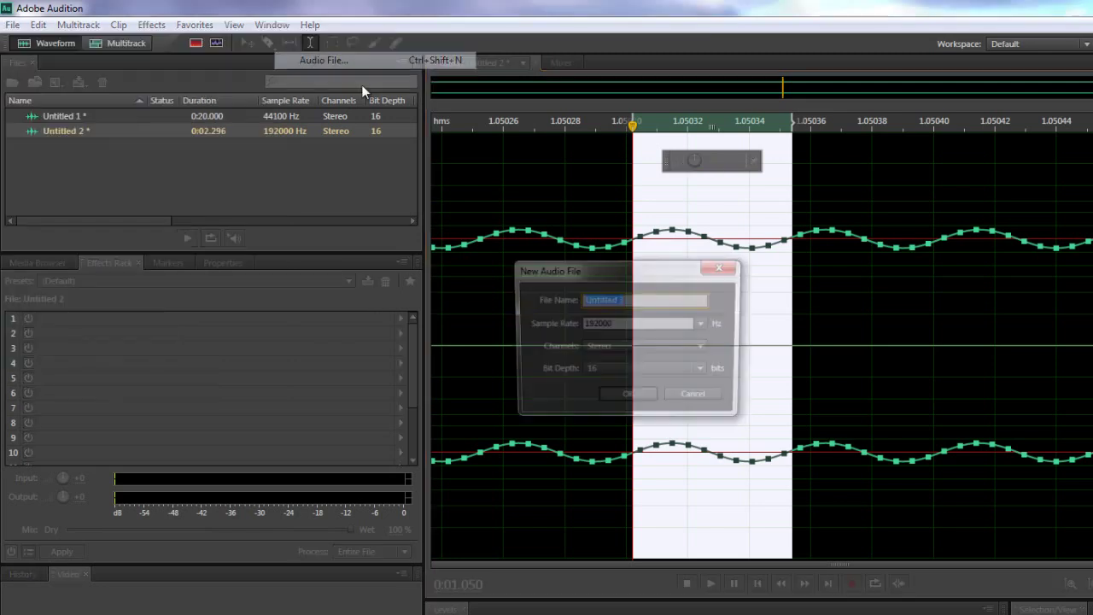
click(706, 323)
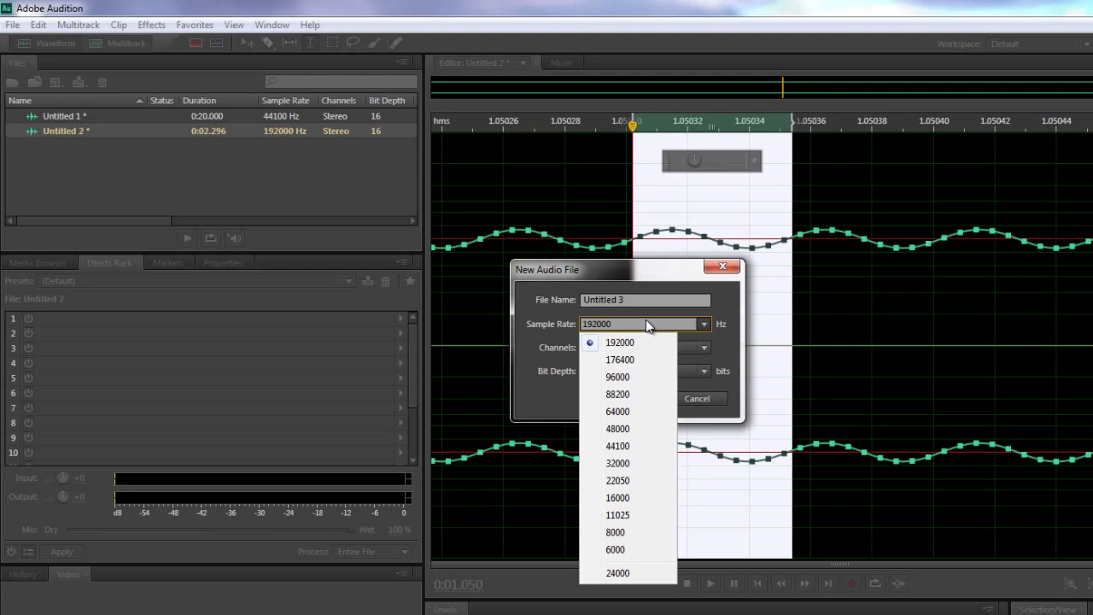
click(550, 386)
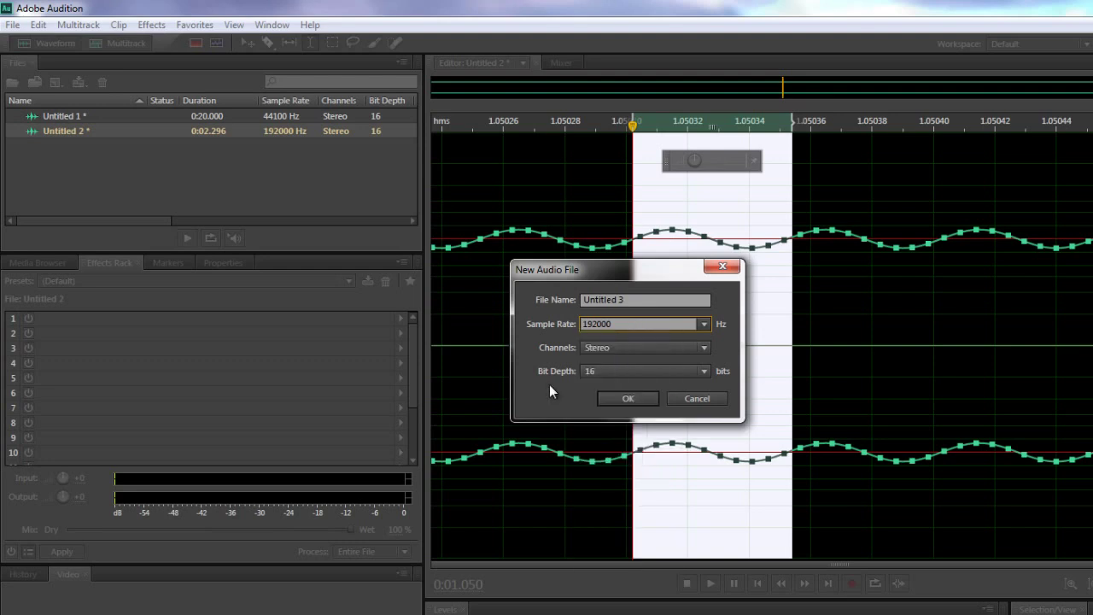